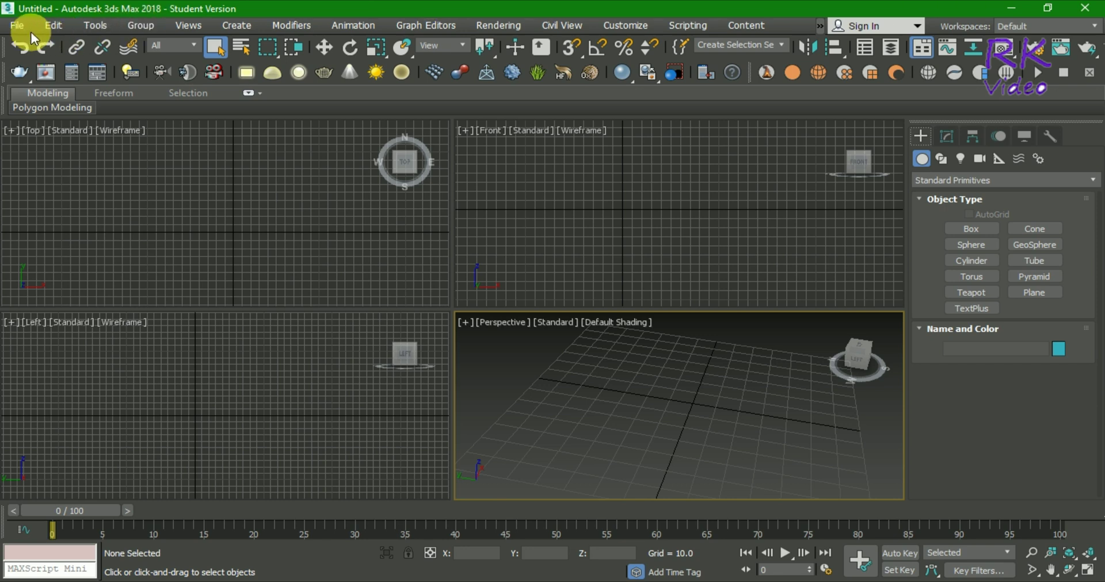
Step: Start File > Import and browse from the drawing sample folder into Product_Solidworks
left_click(17, 29)
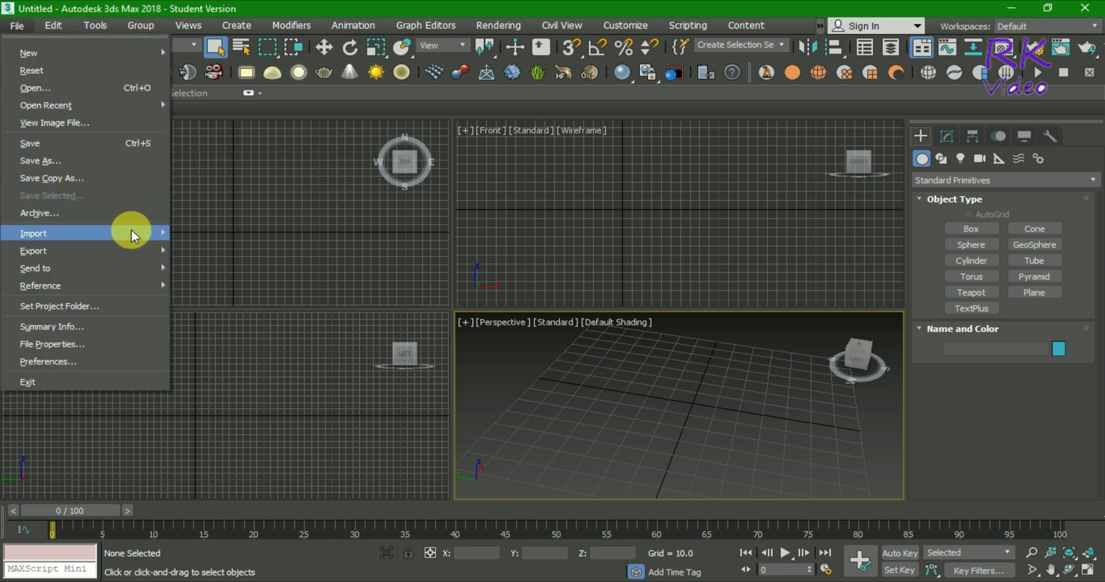
mouse_move(86, 233)
left_click(210, 243)
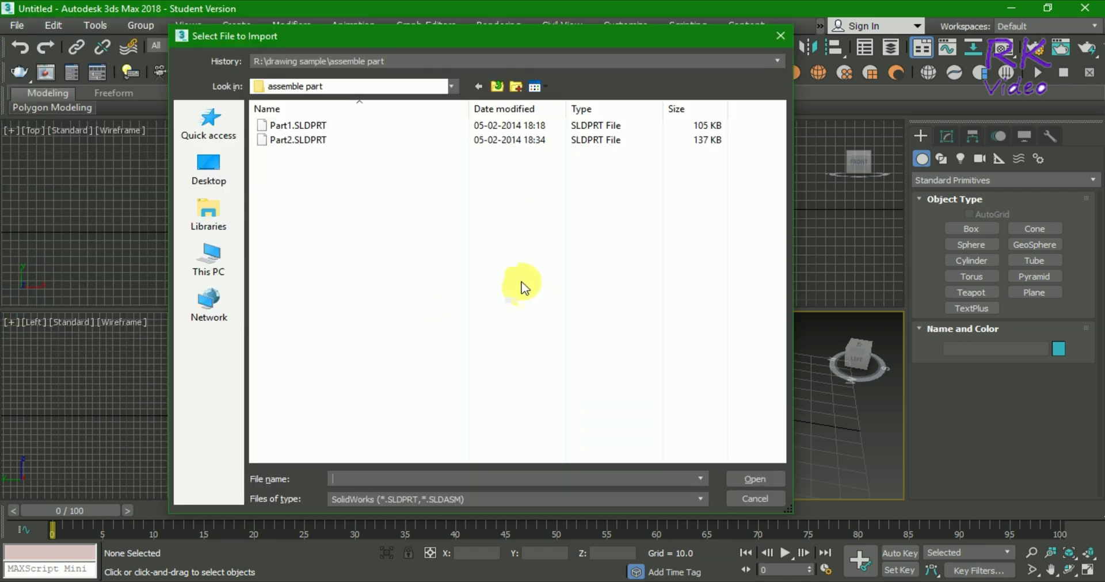
left_click(498, 85)
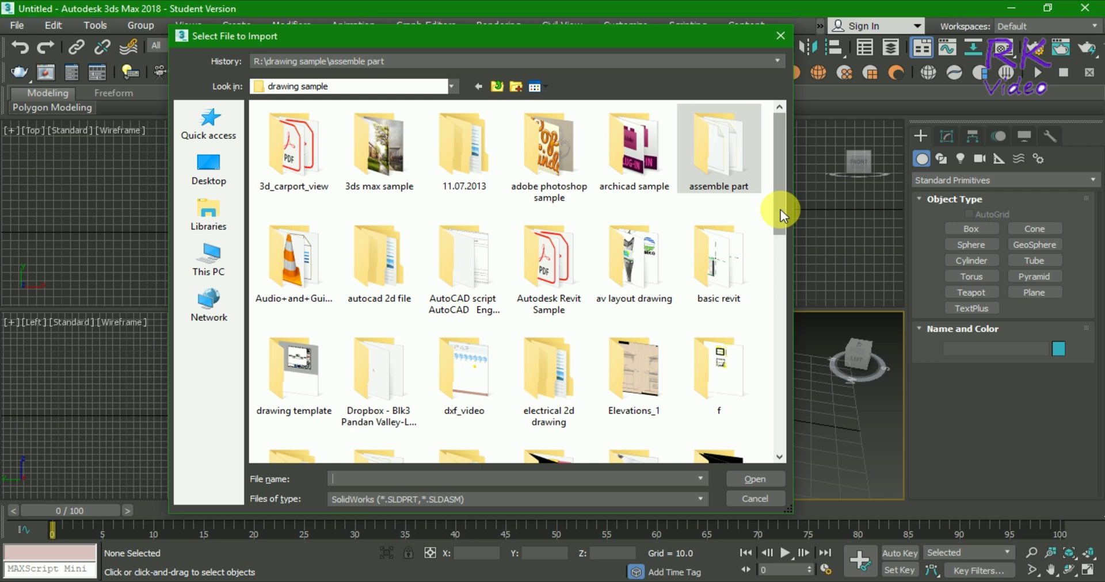
left_click_drag(781, 210, 782, 317)
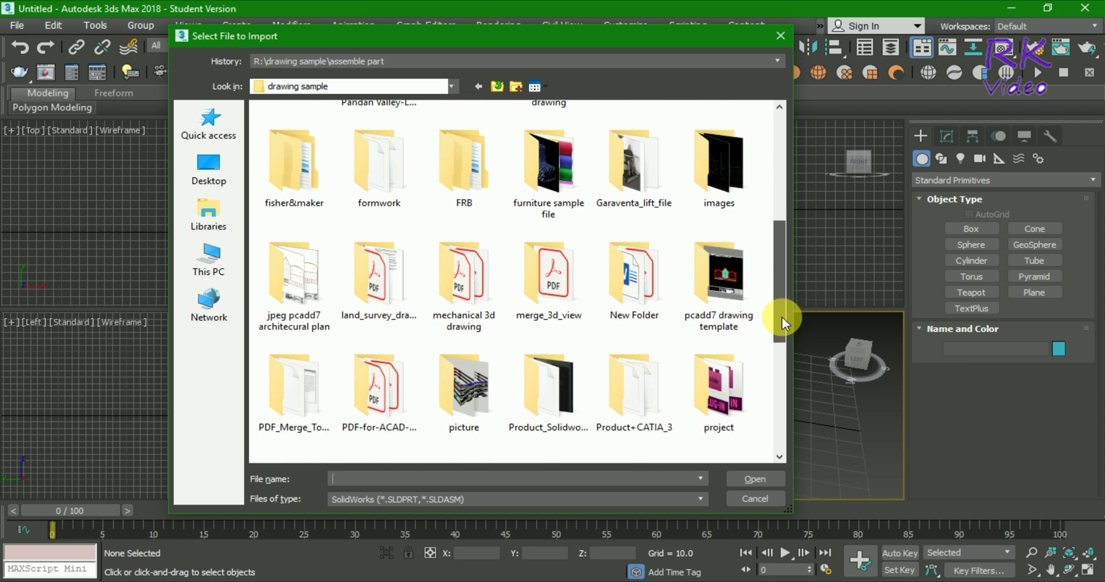
double_click(467, 276)
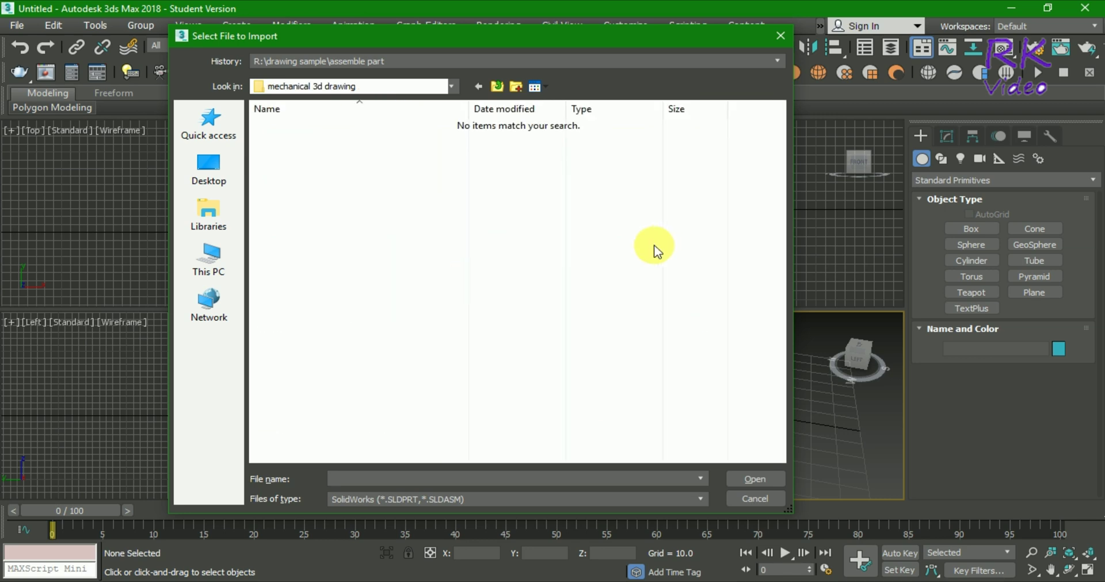
left_click(497, 86)
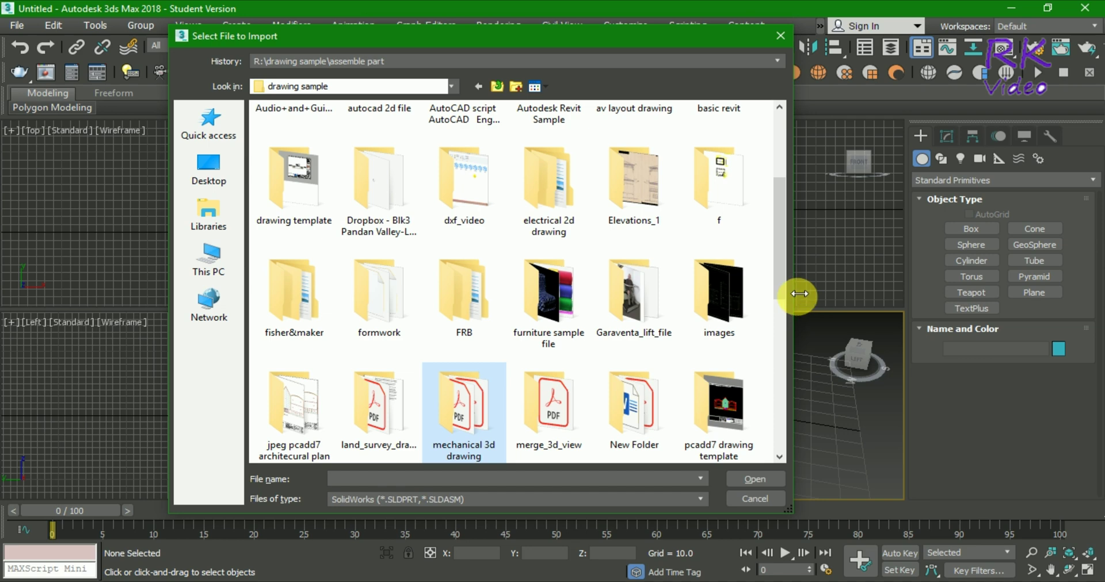
left_click_drag(783, 254, 774, 318)
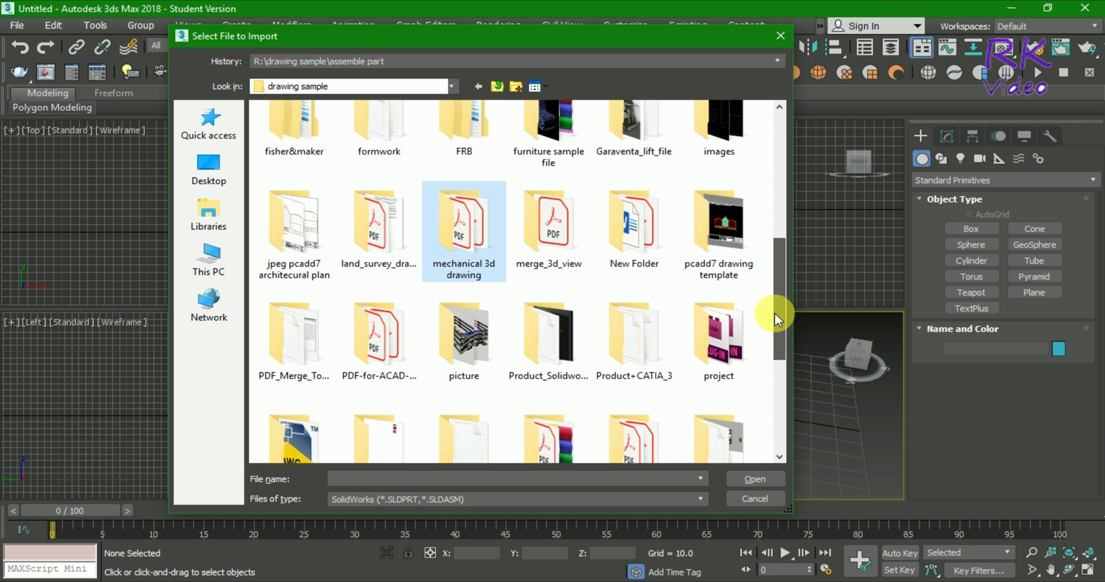
double_click(551, 329)
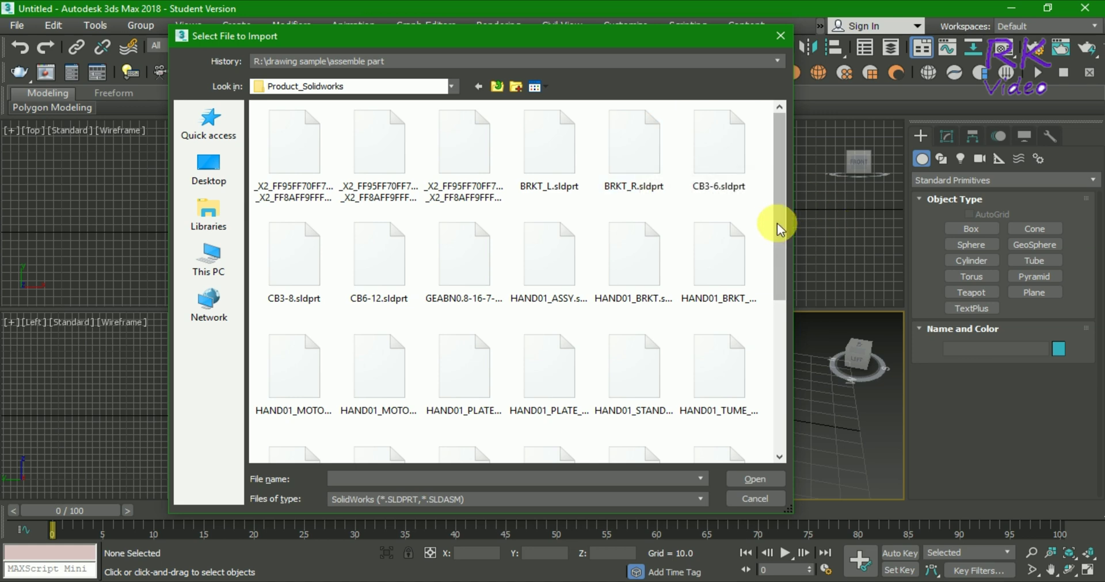
Step: Scroll the file list and select moter.sldprt for import
left_click_drag(781, 222, 785, 359)
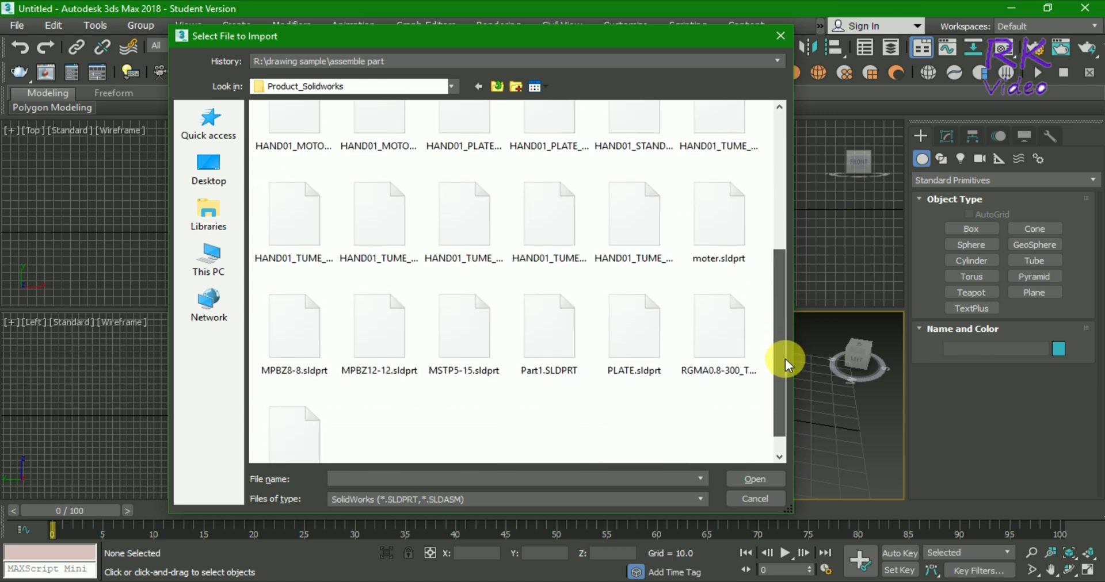
left_click_drag(785, 359, 795, 342)
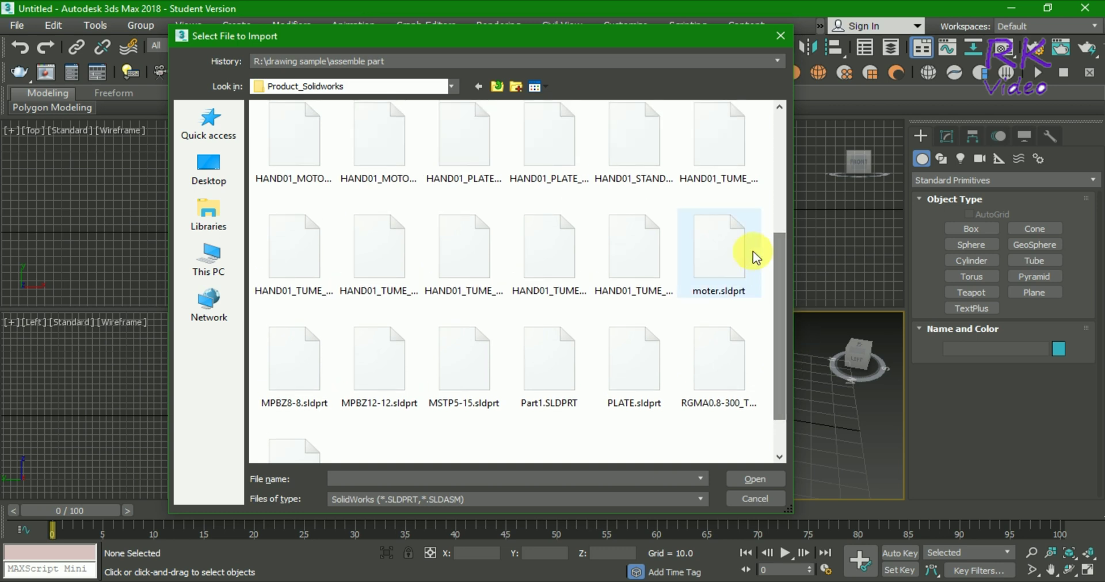
left_click(720, 253)
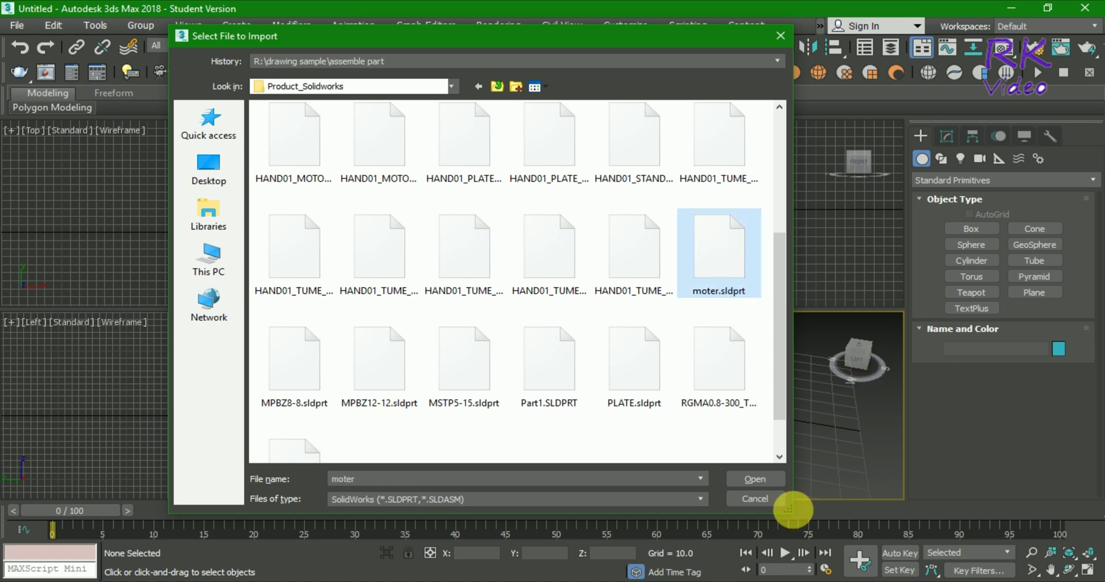
Step: Open moter.sldprt and accept the default Import Settings to bring it into the scene
left_click(754, 481)
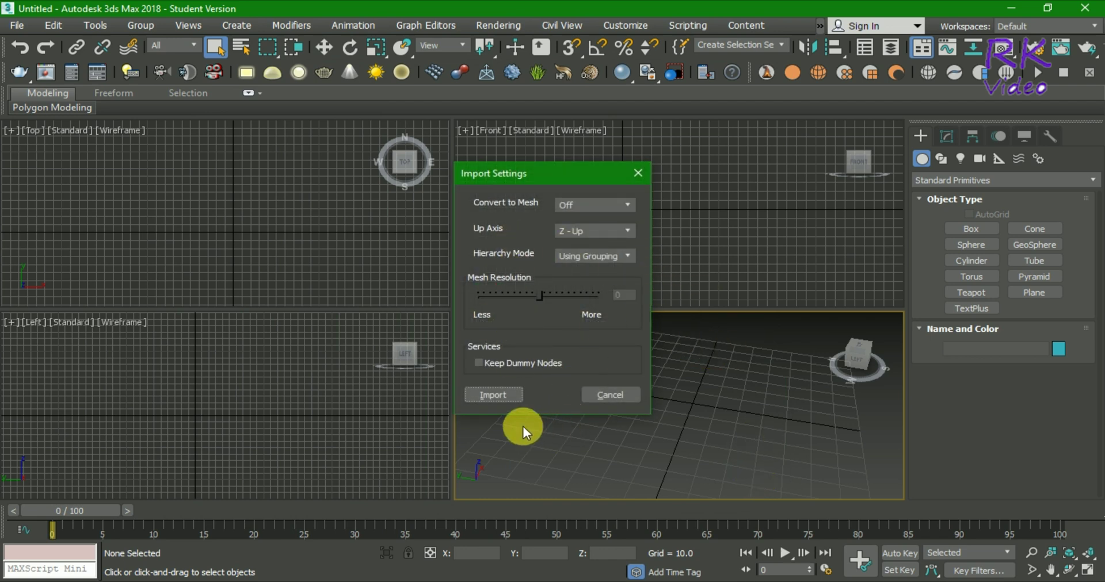
left_click(500, 395)
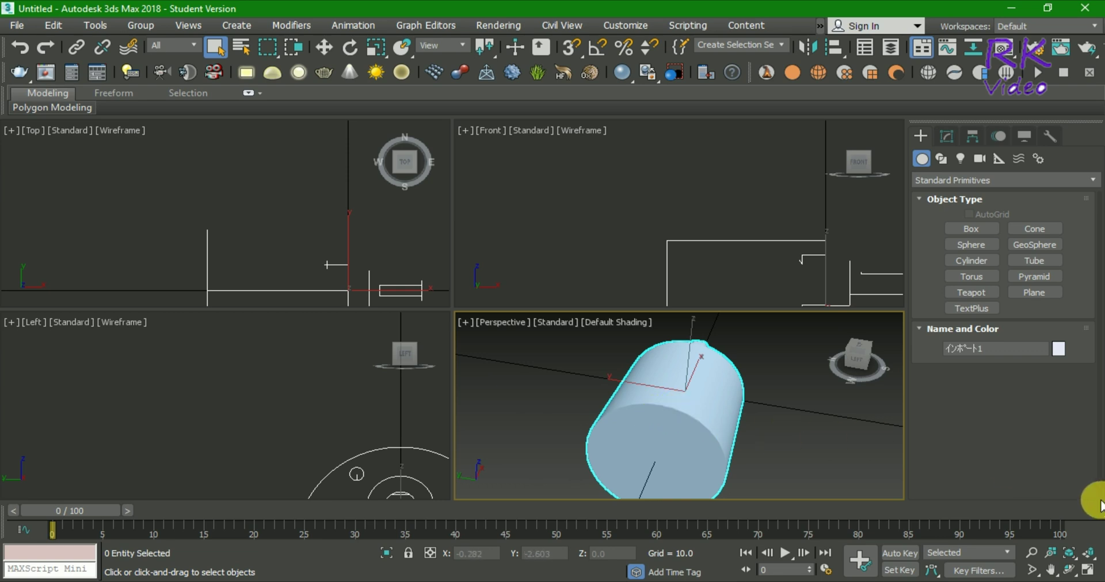
Step: Maximize the Perspective viewport and orbit until the motor's shaft points up
left_click(1087, 573)
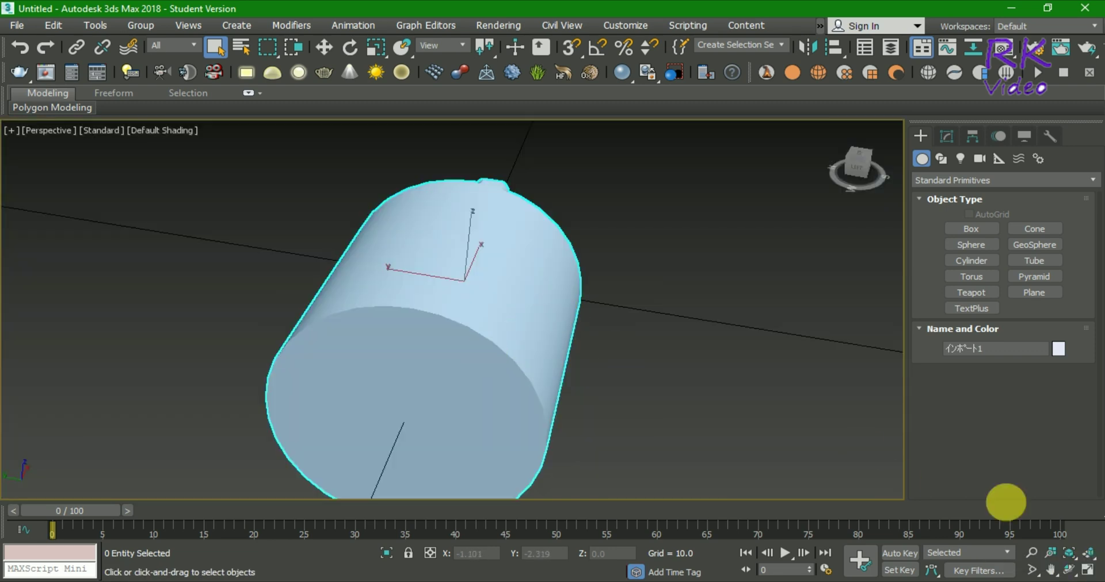
left_click(1070, 572)
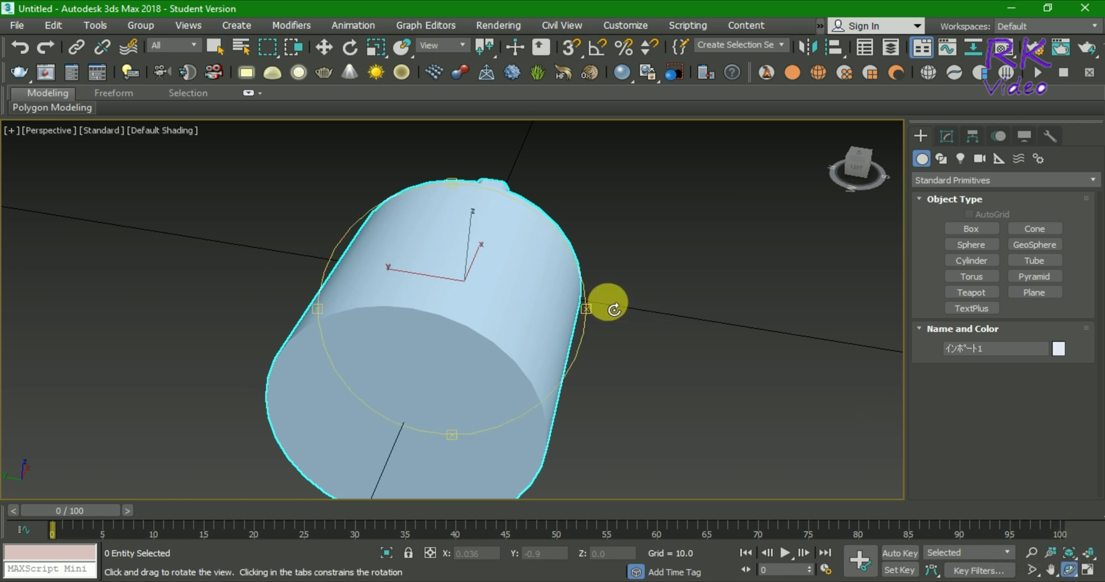
mouse_move(605, 302)
left_mouse_down()
mouse_move(365, 276)
mouse_move(341, 210)
mouse_move(353, 317)
mouse_move(367, 333)
mouse_move(402, 250)
mouse_move(493, 222)
mouse_move(602, 261)
mouse_move(526, 260)
mouse_move(475, 320)
mouse_move(409, 297)
mouse_move(397, 258)
mouse_move(357, 217)
mouse_move(340, 249)
mouse_move(387, 267)
mouse_move(383, 317)
mouse_move(315, 286)
mouse_move(346, 306)
mouse_move(350, 327)
left_mouse_up()
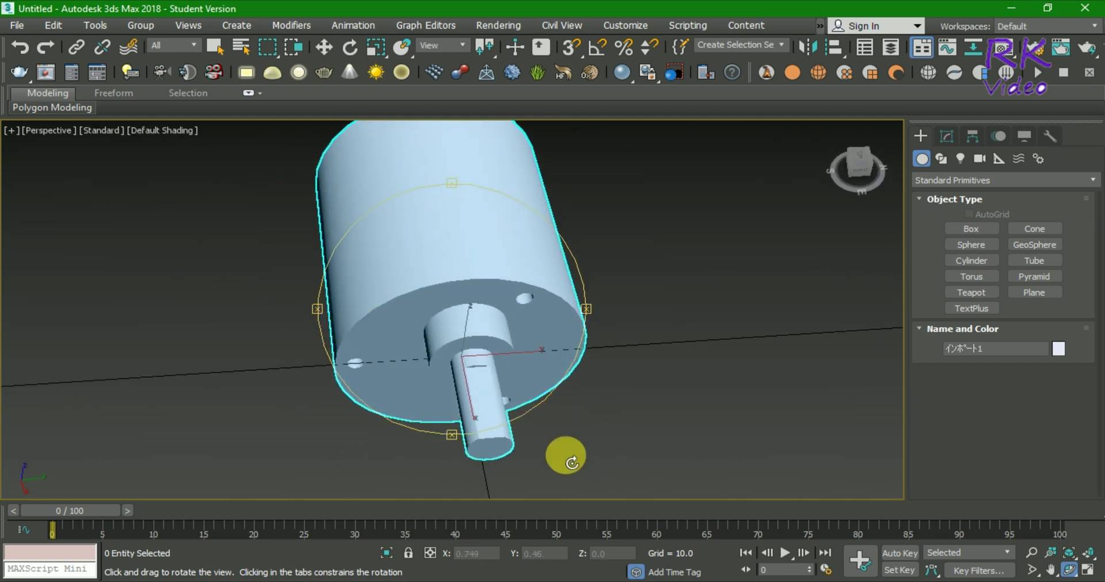
mouse_move(564, 457)
left_mouse_down()
mouse_move(537, 350)
mouse_move(535, 291)
mouse_move(548, 300)
mouse_move(521, 328)
mouse_move(506, 248)
mouse_move(542, 263)
mouse_move(553, 288)
mouse_move(553, 245)
mouse_move(553, 257)
mouse_move(587, 249)
mouse_move(542, 197)
mouse_move(519, 203)
mouse_move(560, 272)
mouse_move(564, 245)
left_mouse_up()
Step: Orbit further around the motor, zooming out and back in, then leave Orbit
left_click_drag(446, 299, 496, 337)
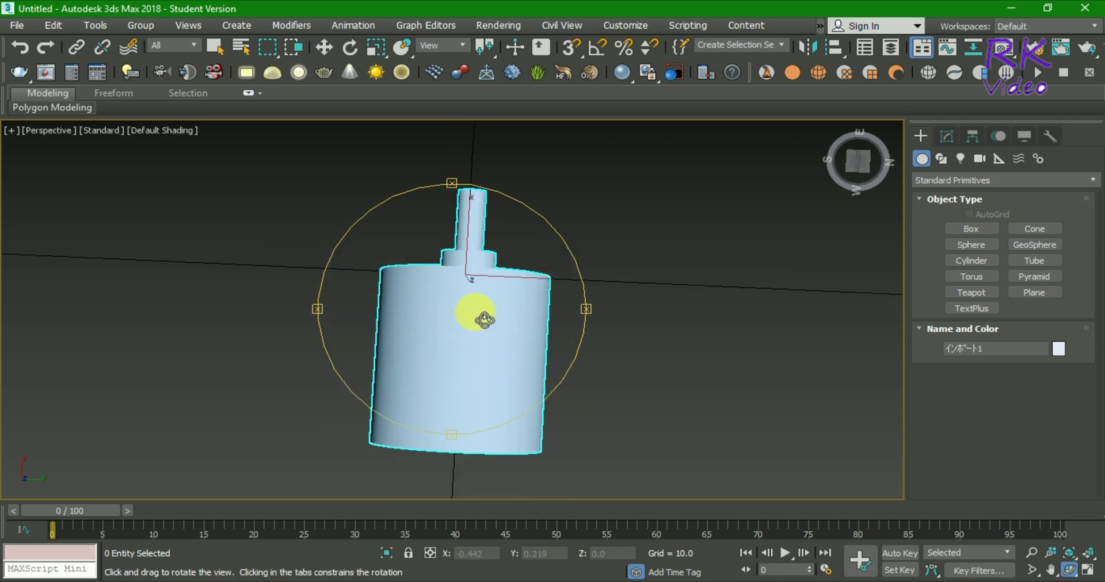
scroll(477, 315, "down", 5)
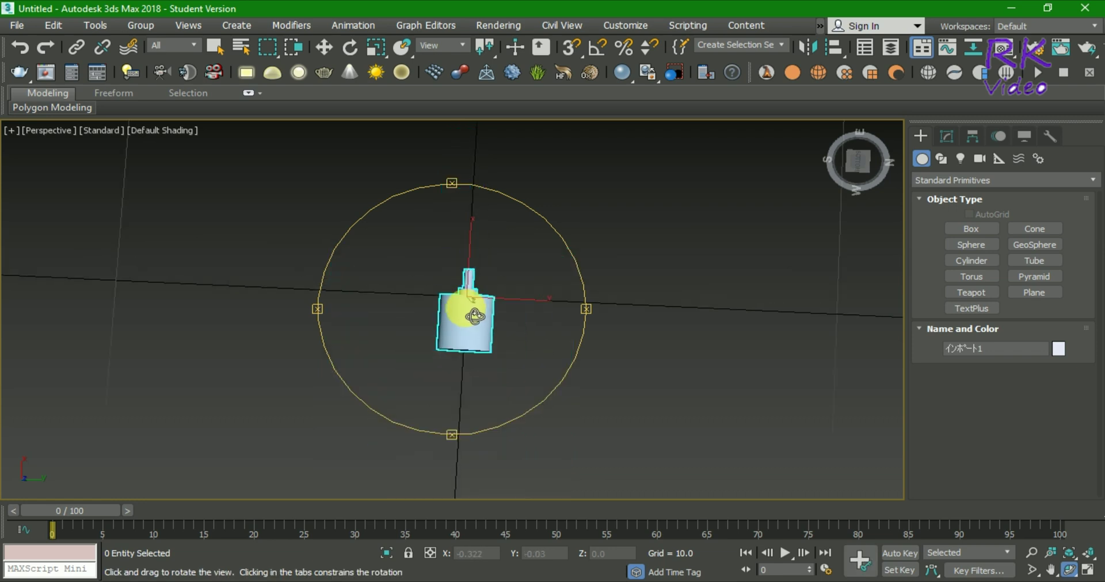
mouse_move(476, 315)
left_mouse_down()
mouse_move(480, 347)
mouse_move(481, 320)
mouse_move(506, 313)
mouse_move(487, 338)
mouse_move(496, 347)
mouse_move(493, 321)
left_mouse_up()
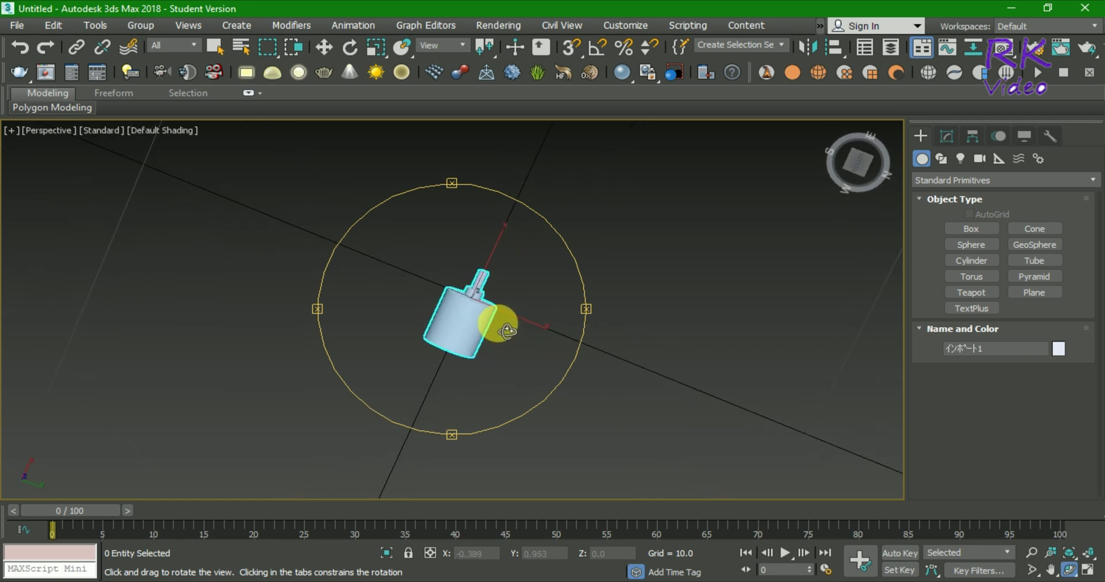
scroll(481, 320, "up", 5)
scroll(481, 320, "up", 2)
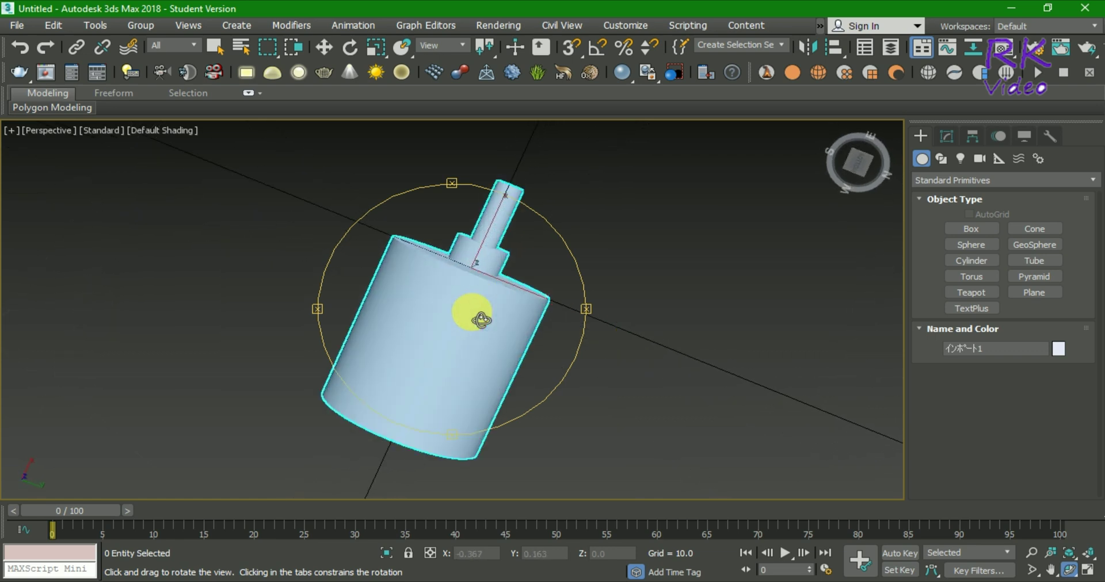
key("Escape")
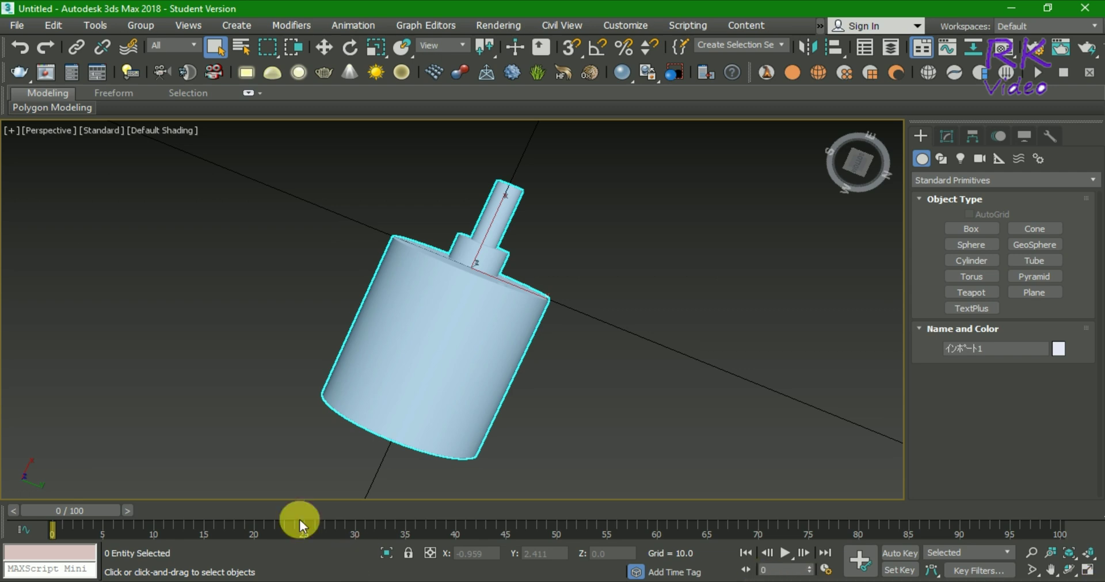
Step: Orbit the Perspective view so the motor tilts with its shaft toward the upper left
left_click(1069, 570)
mouse_move(607, 368)
left_mouse_down()
mouse_move(515, 345)
mouse_move(483, 395)
mouse_move(540, 365)
mouse_move(506, 345)
mouse_move(500, 364)
left_mouse_up()
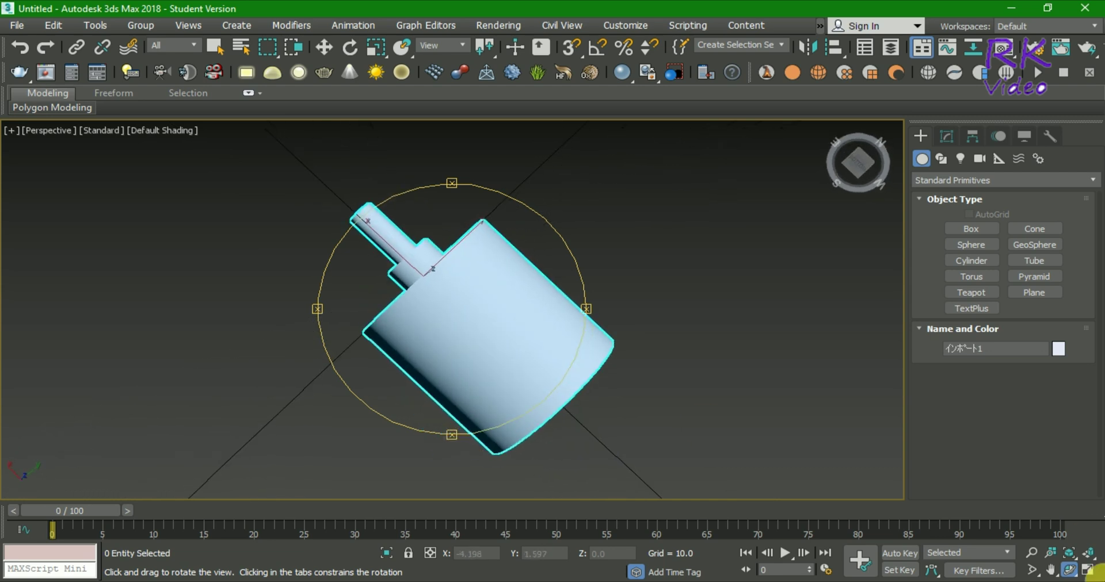
key("Escape")
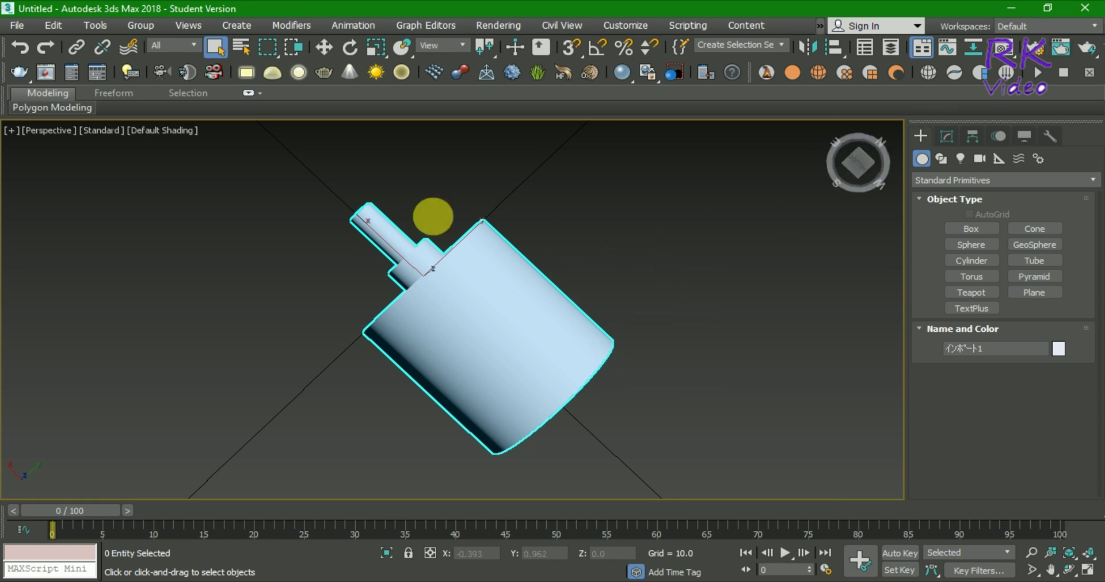
Step: Save the scene As on the Desktop, named 'solidowrks file into 3ds max format'
left_click(20, 27)
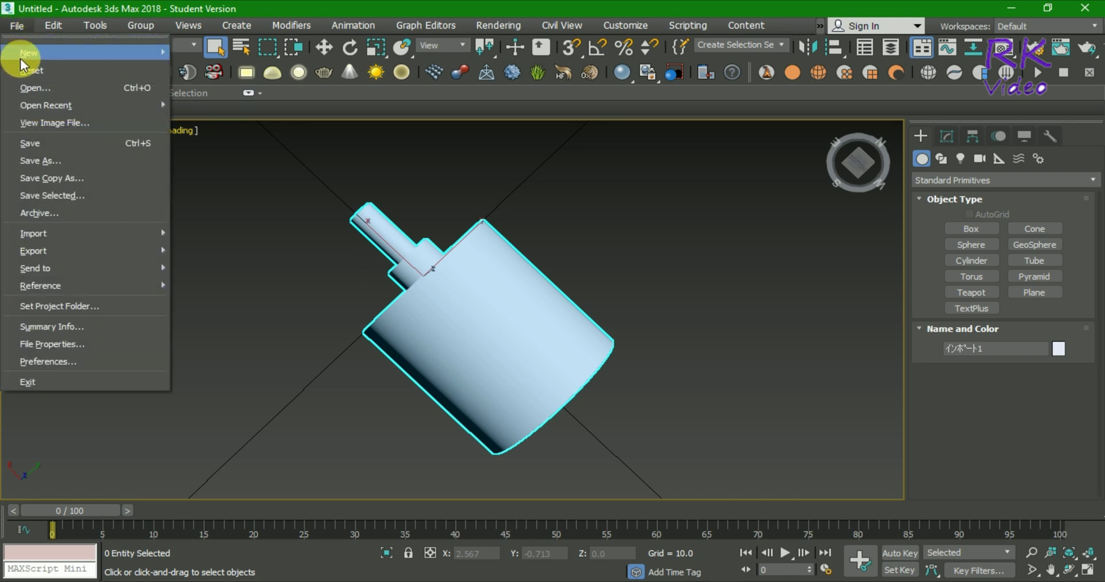
left_click(48, 156)
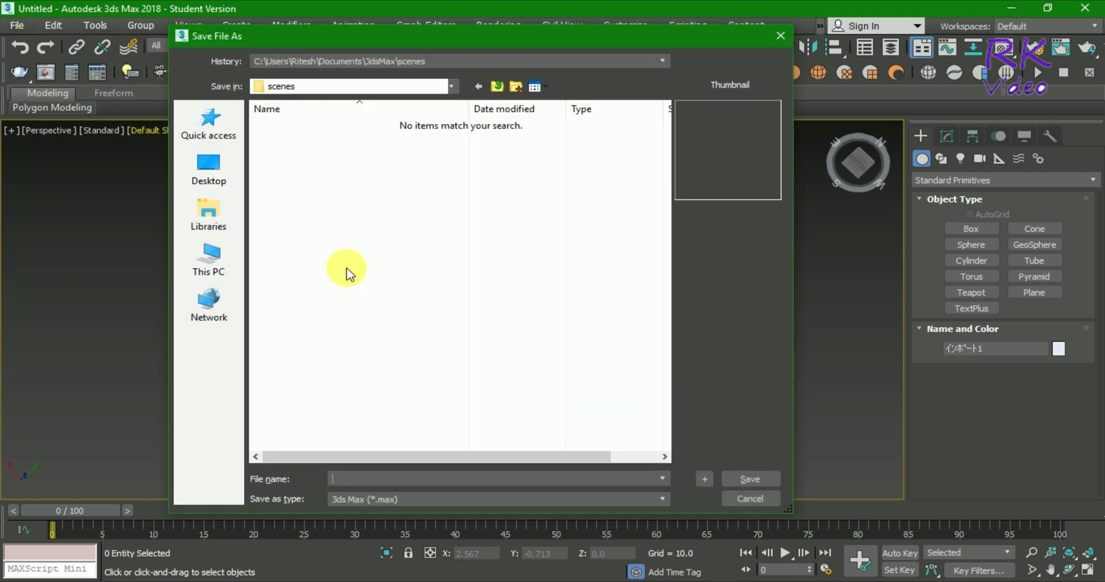
left_click(209, 167)
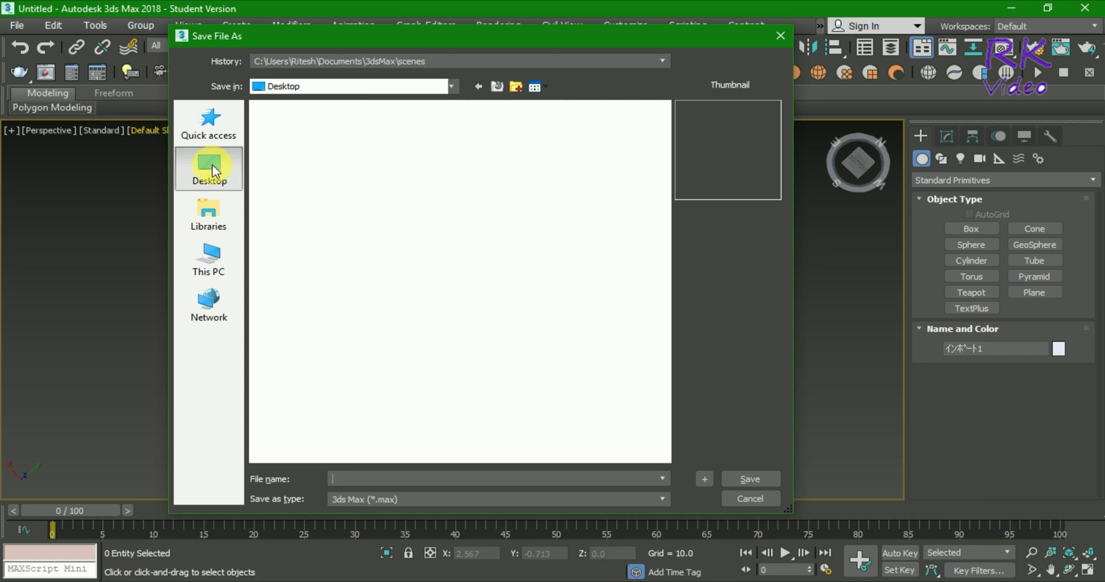
left_click(489, 480)
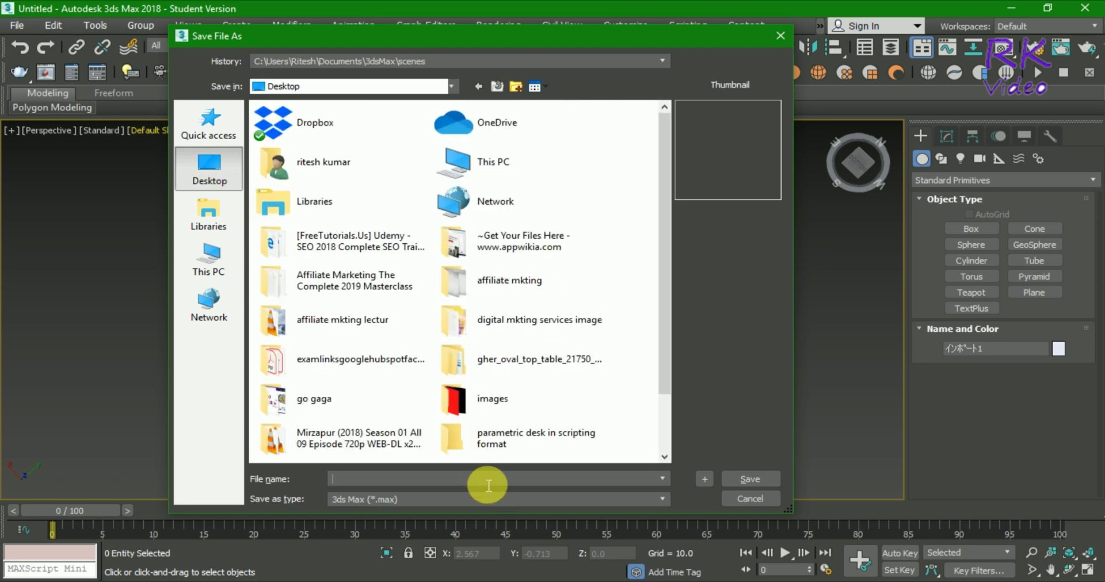
type("solid")
type("owrk")
type("s ")
type("file")
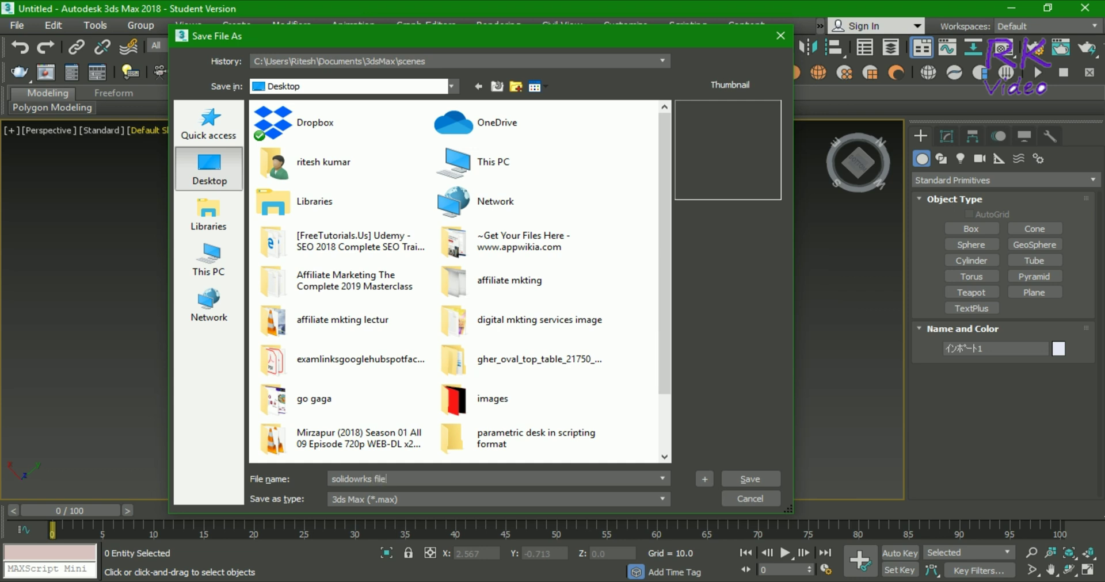
type(" into ")
type("3ds m")
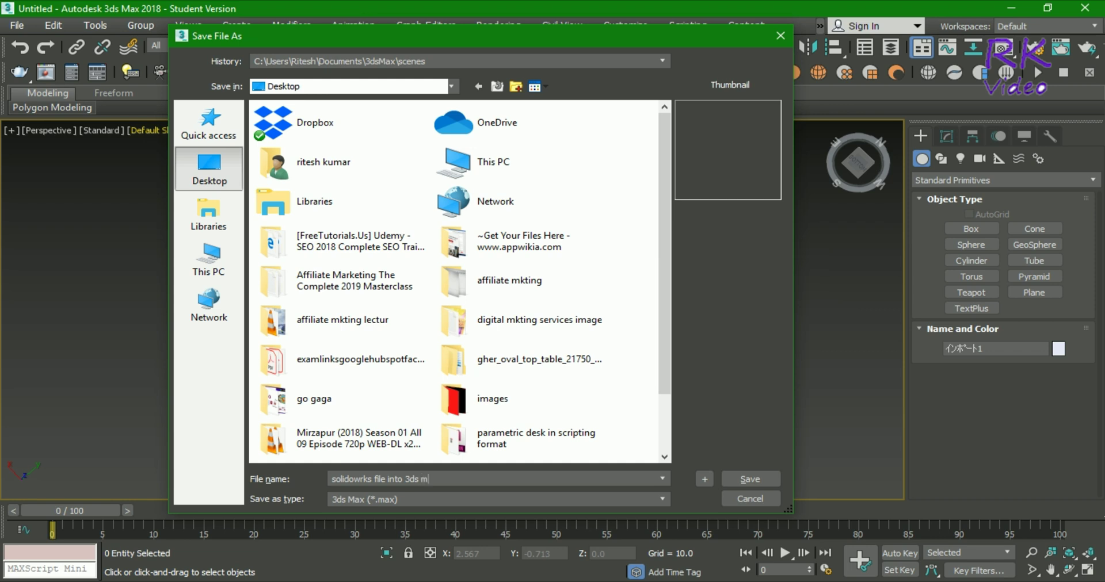
type("ax form")
type("at")
left_click(761, 478)
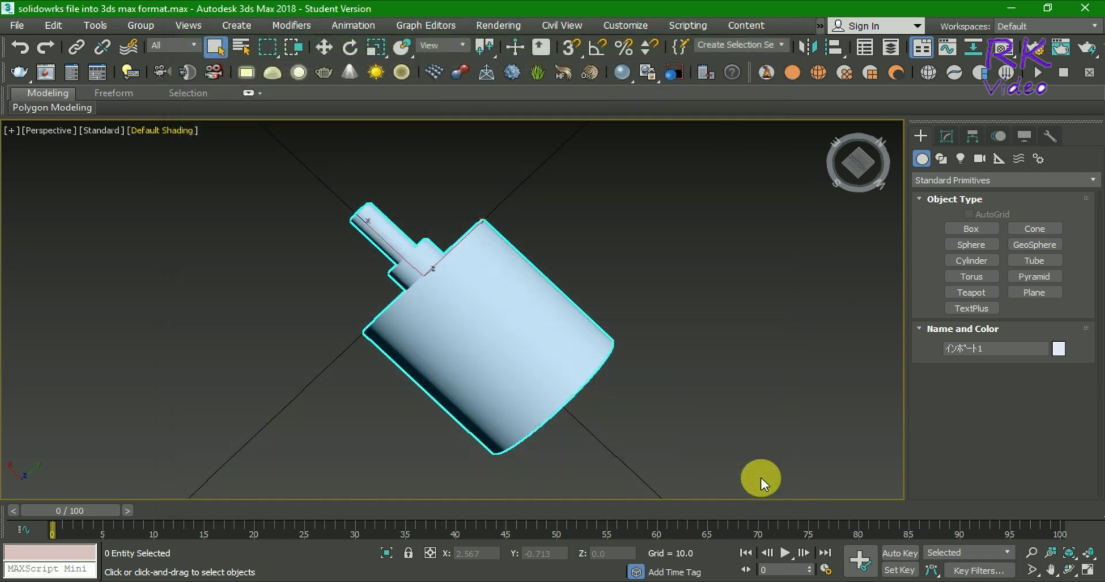